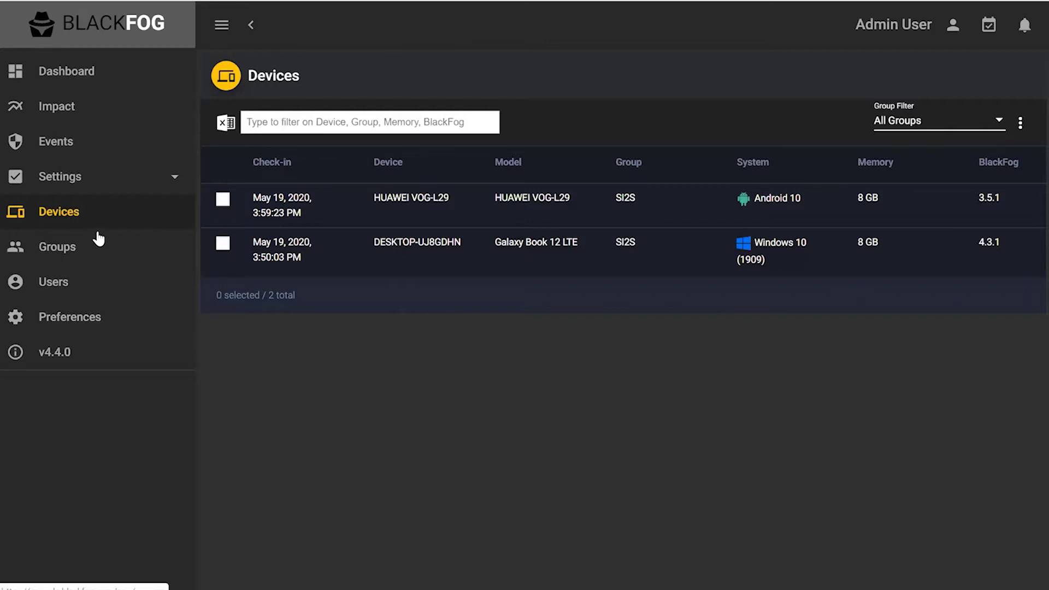
- Open the Windows settings and switch the group to SI2S
left_click(76, 176)
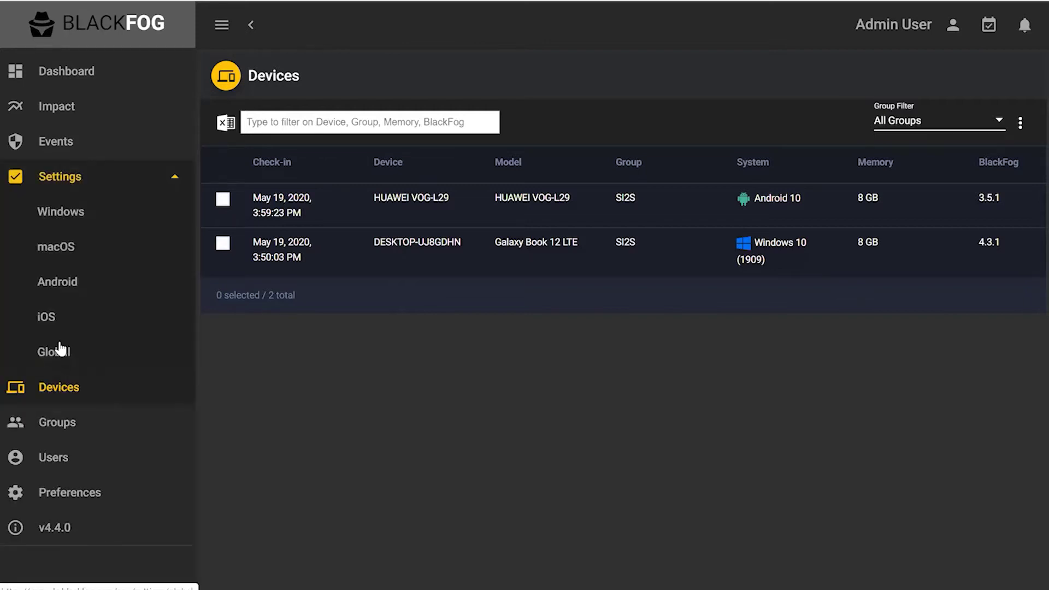
left_click(110, 216)
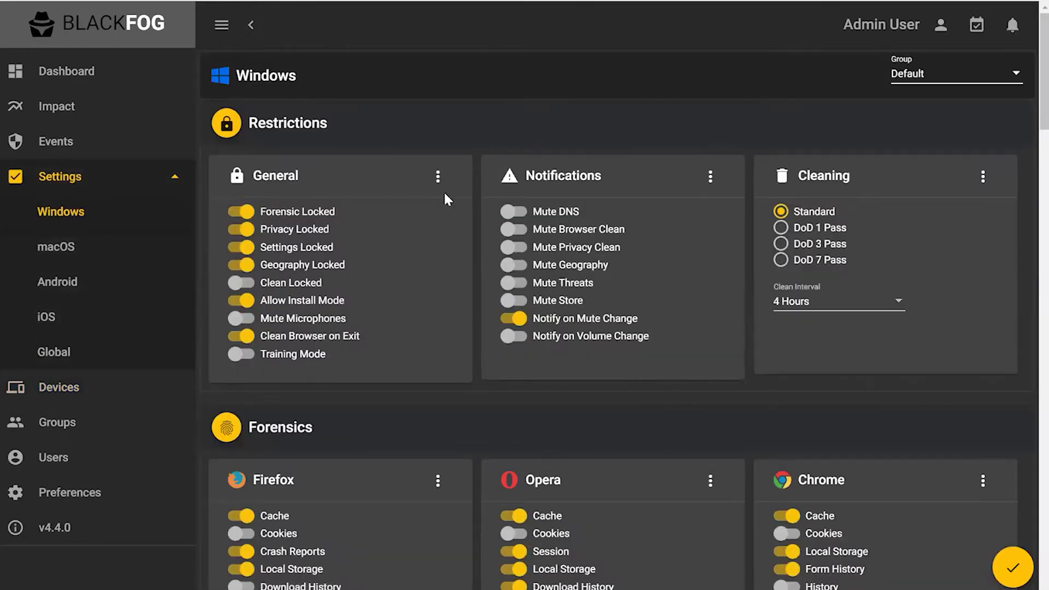
left_click(931, 79)
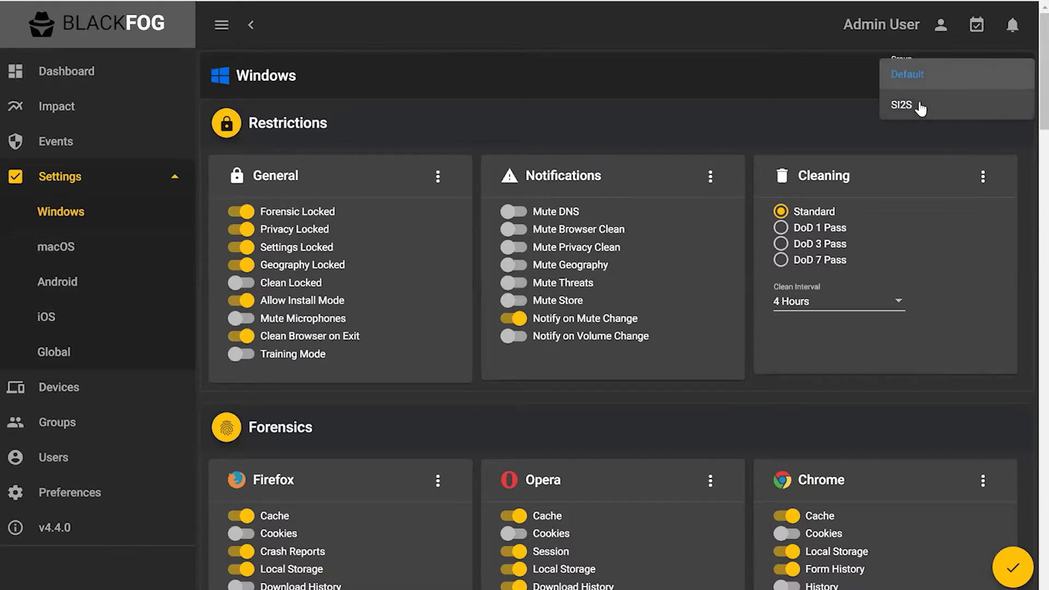
left_click(920, 105)
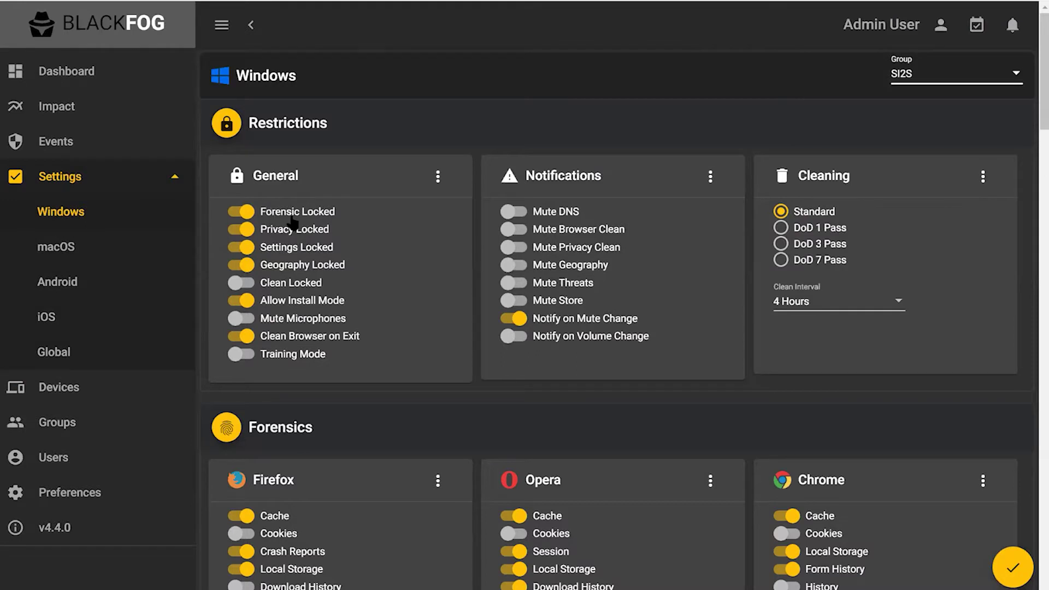
- Turn Training Mode on in the General restrictions and switch it back off
mouse_move(303, 218)
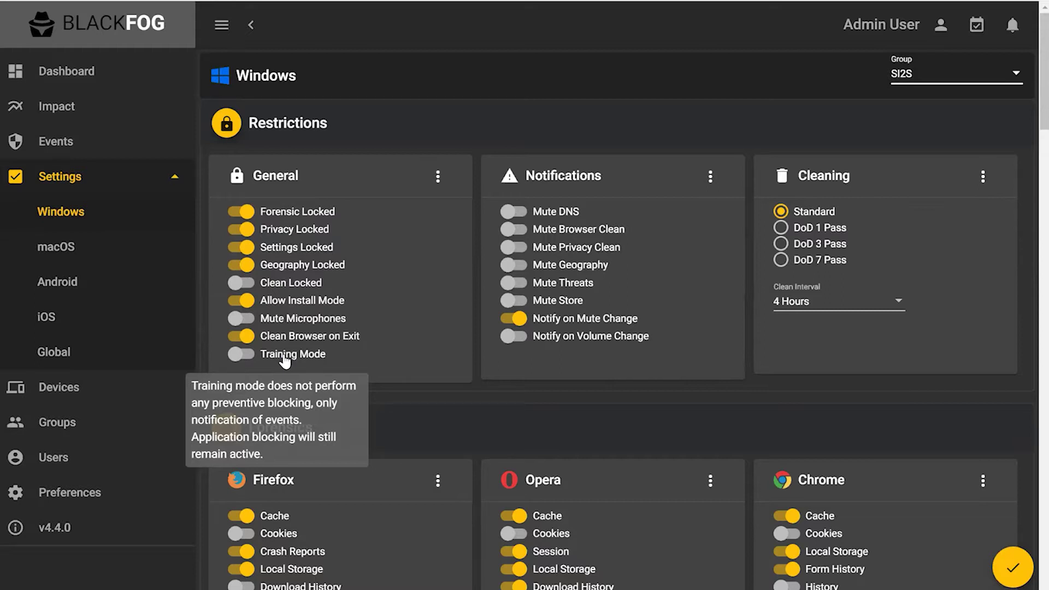
left_click(241, 354)
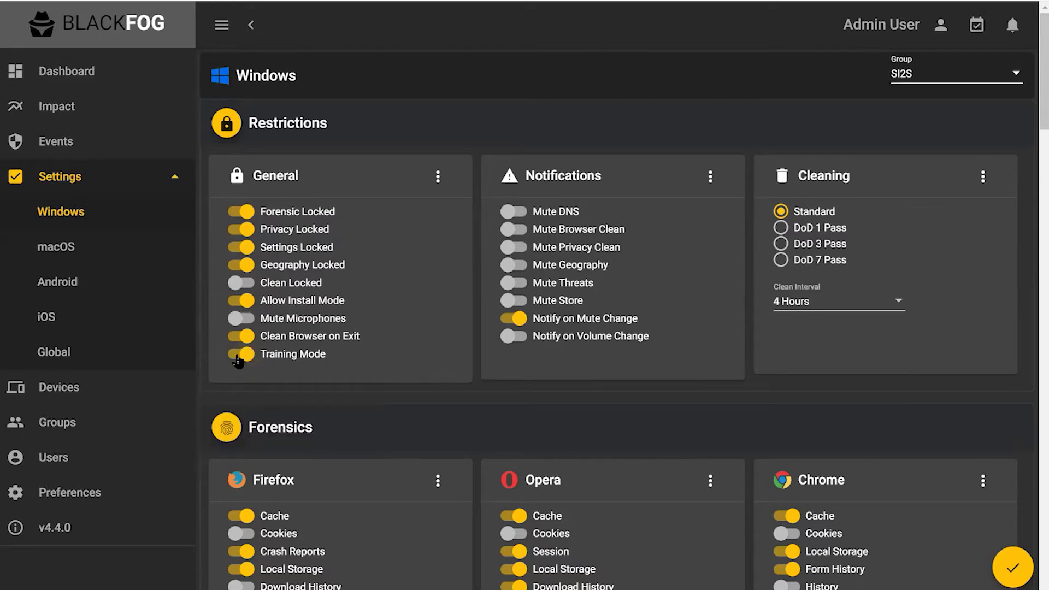
left_click(239, 356)
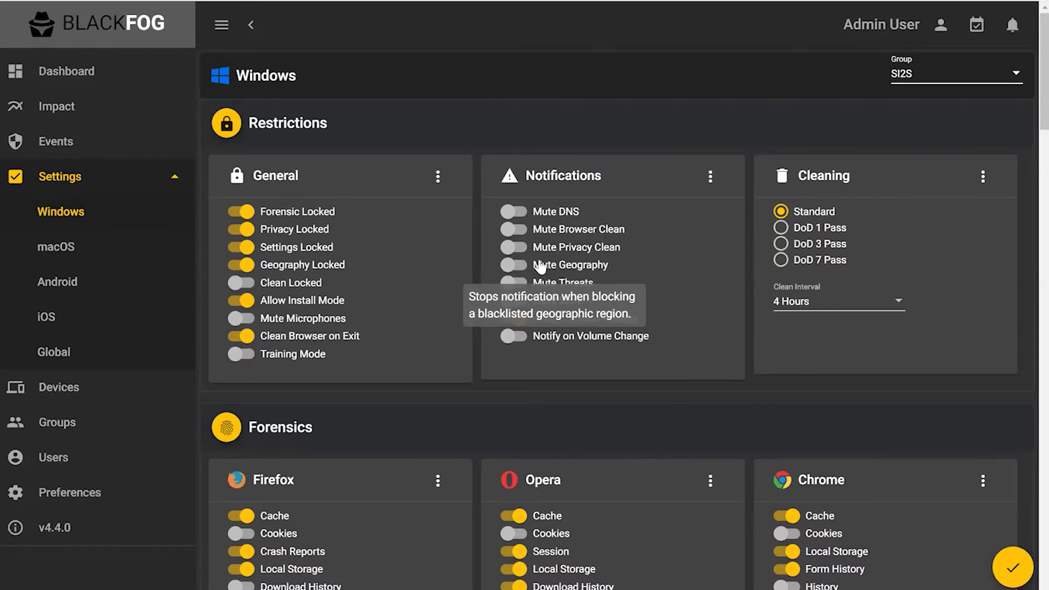
- Turn on Mute DNS, Mute Privacy Clean and Mute Store, turn off Notify on Mute Change, and save the settings
left_click(522, 217)
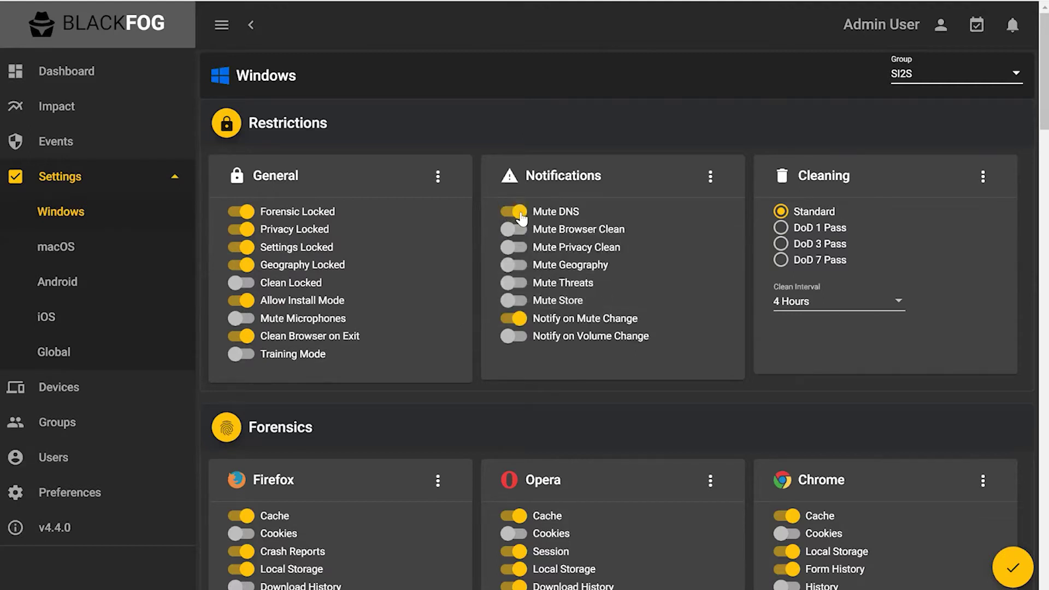
left_click(522, 249)
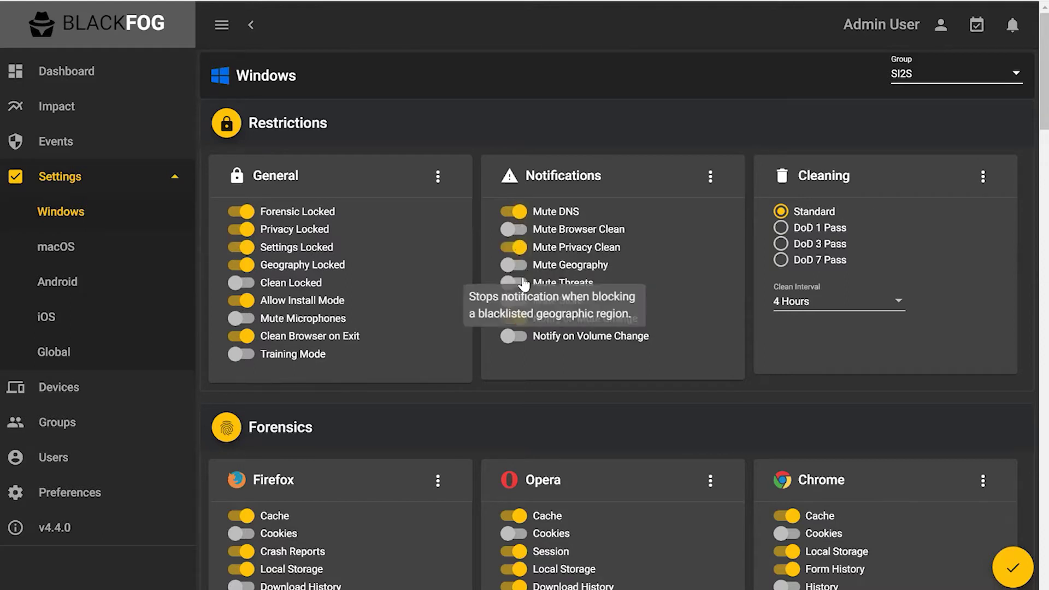
left_click(526, 301)
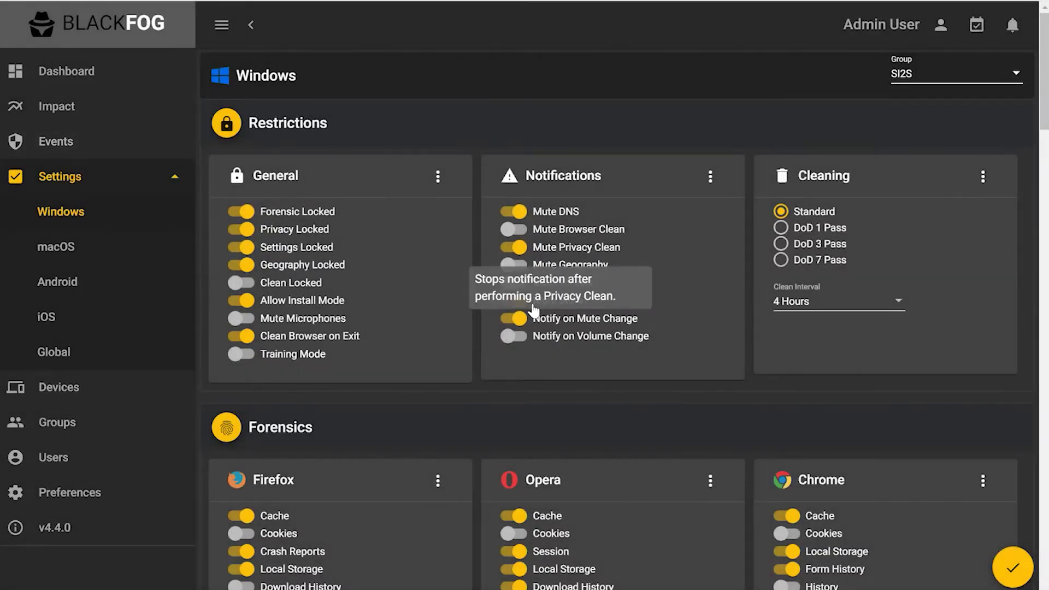
left_click(517, 319)
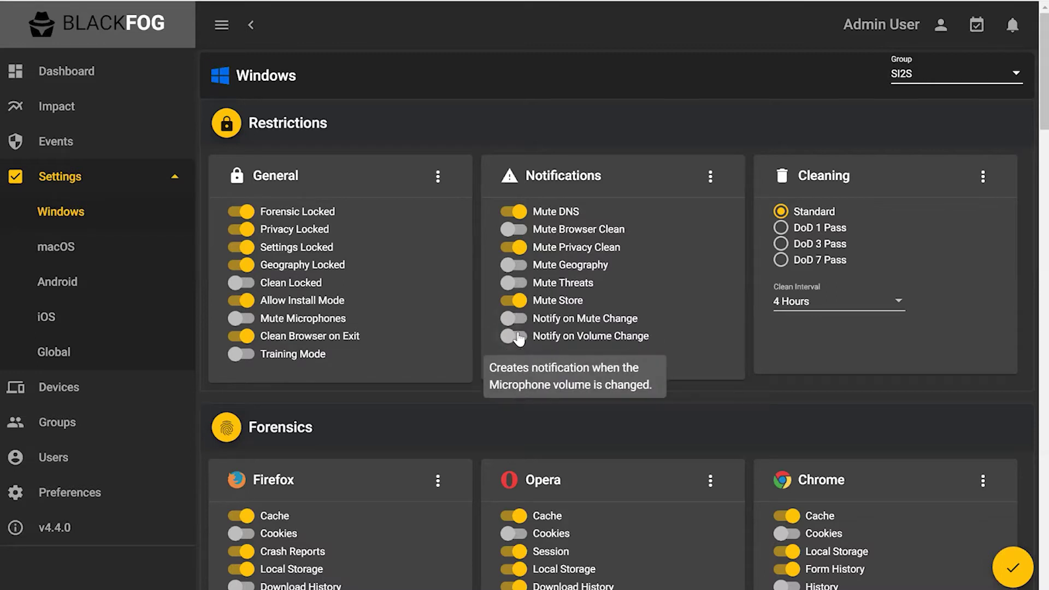
left_click(1021, 574)
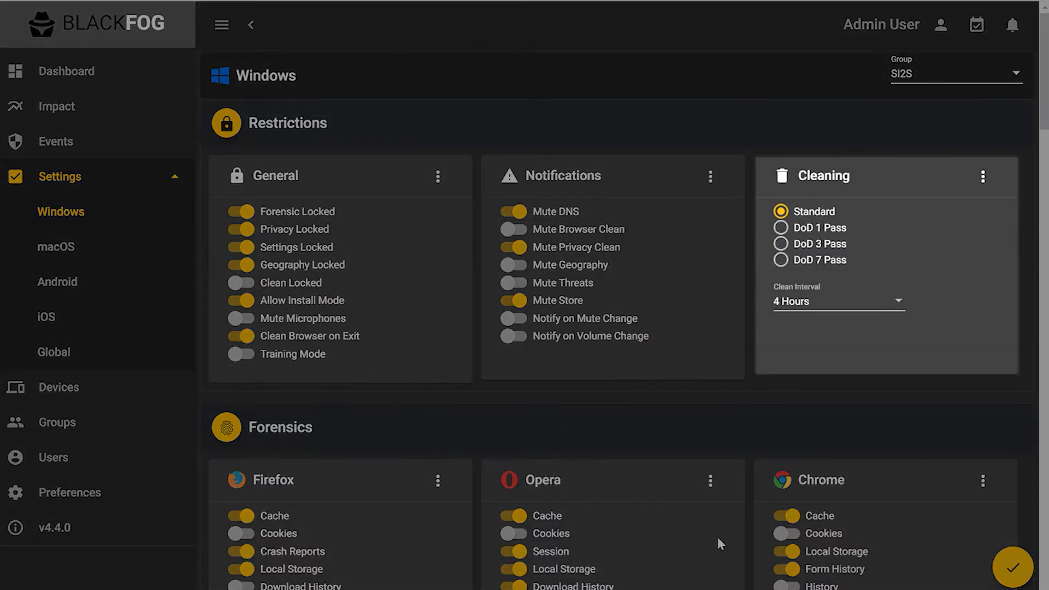
- Enable Passwords cleaning for Chrome, Firefox and Edge in the Forensics section, and disable Cache cleaning for Chrome
mouse_move(819, 240)
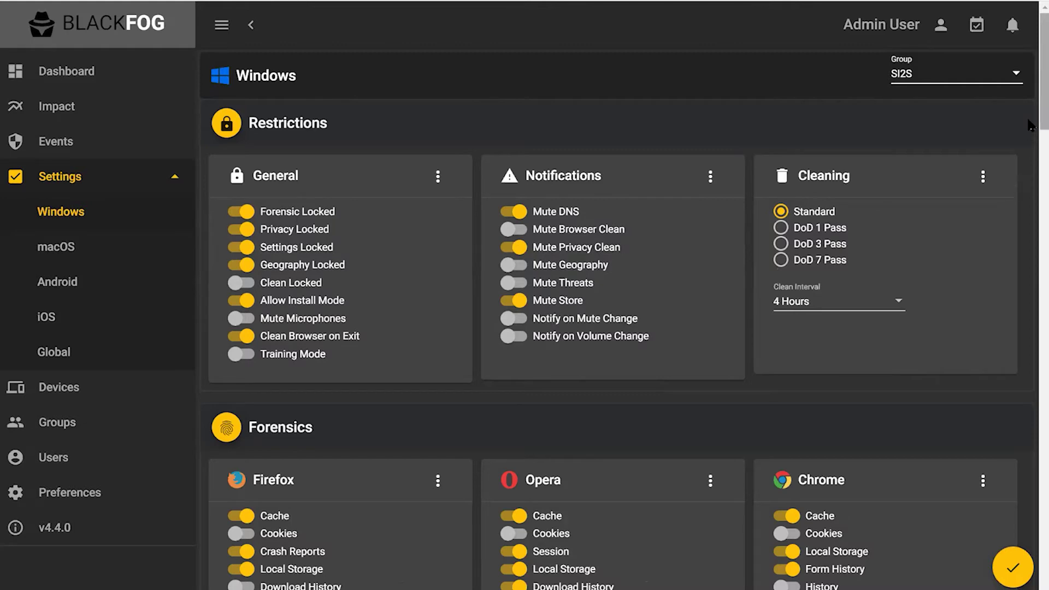
left_click_drag(1031, 128, 1031, 174)
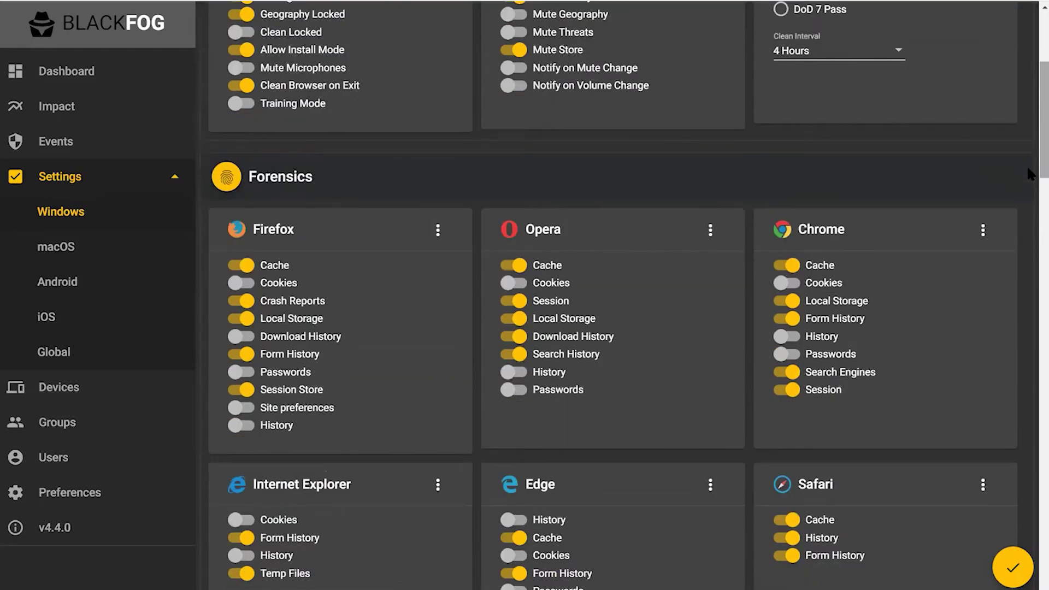
left_click_drag(1030, 173, 1033, 212)
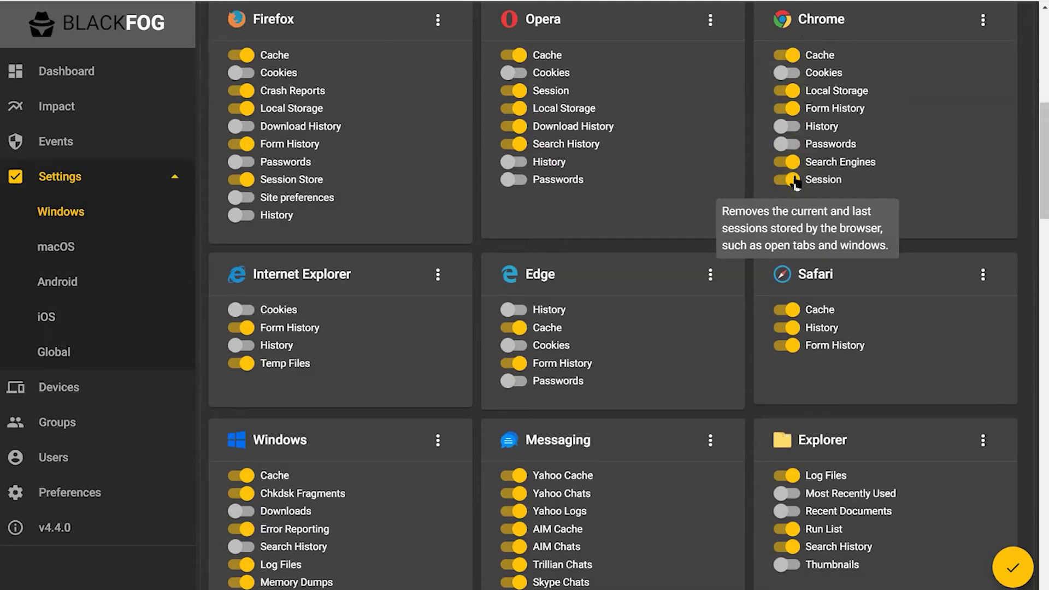
left_click(786, 145)
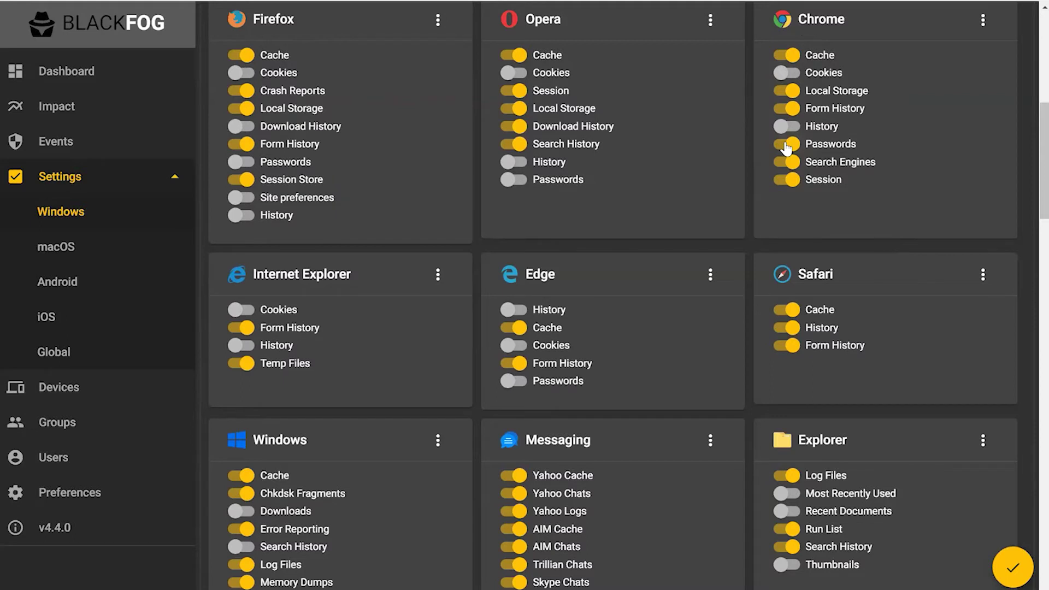
left_click(241, 162)
double_click(817, 16)
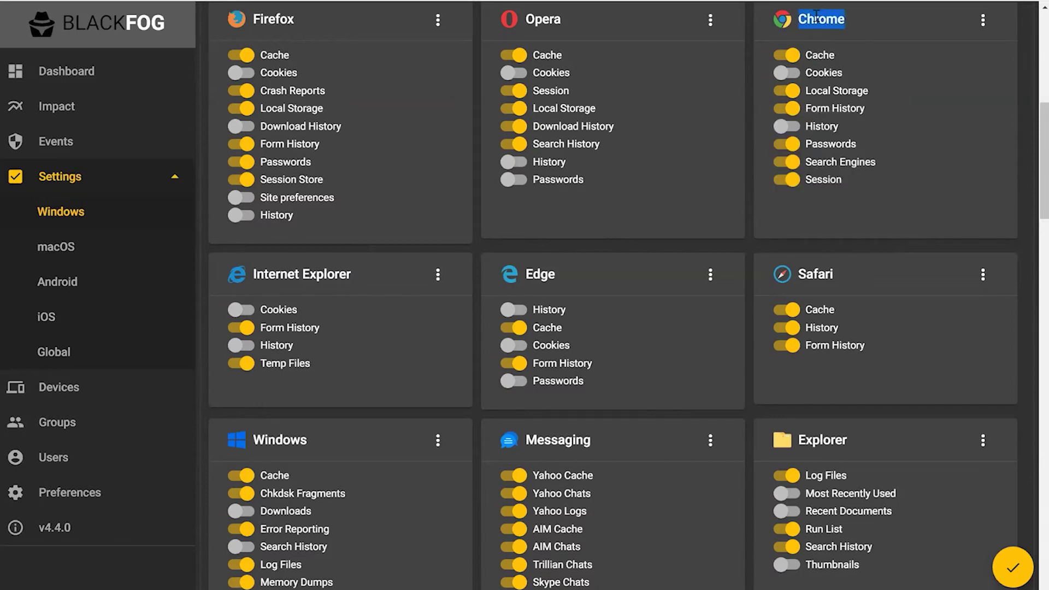
left_click(816, 16)
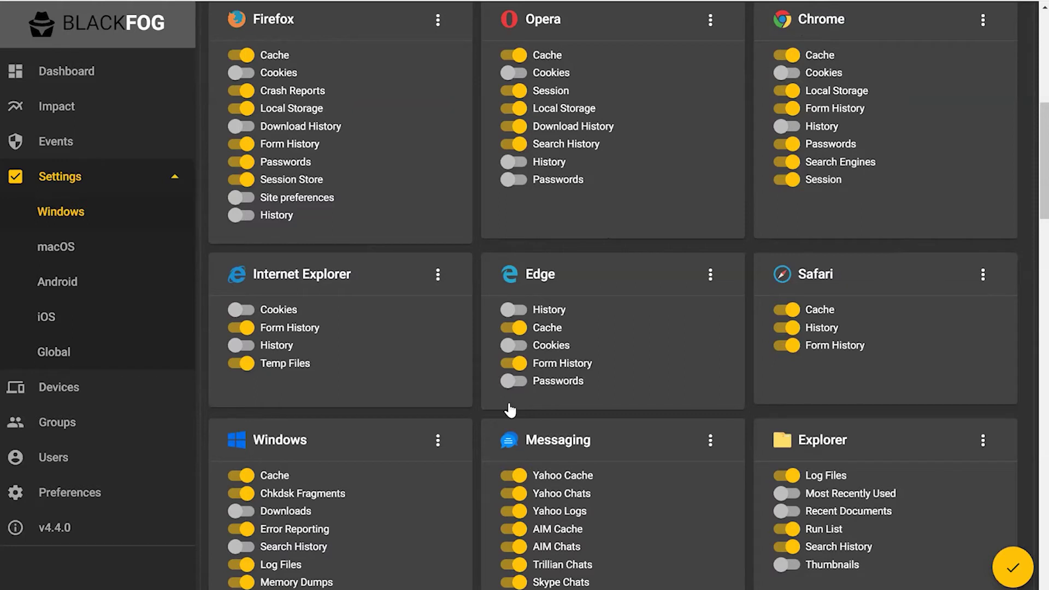
left_click(518, 382)
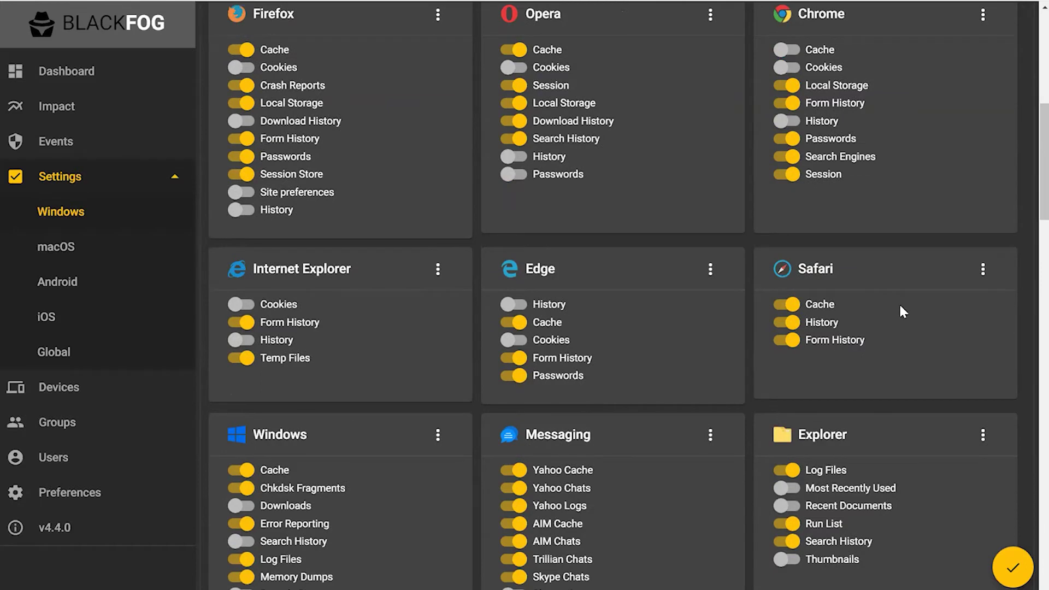
- Disable Error Reporting and Memory Dumps cleaning for Windows in the Forensics section
scroll(1029, 234, "down", 2)
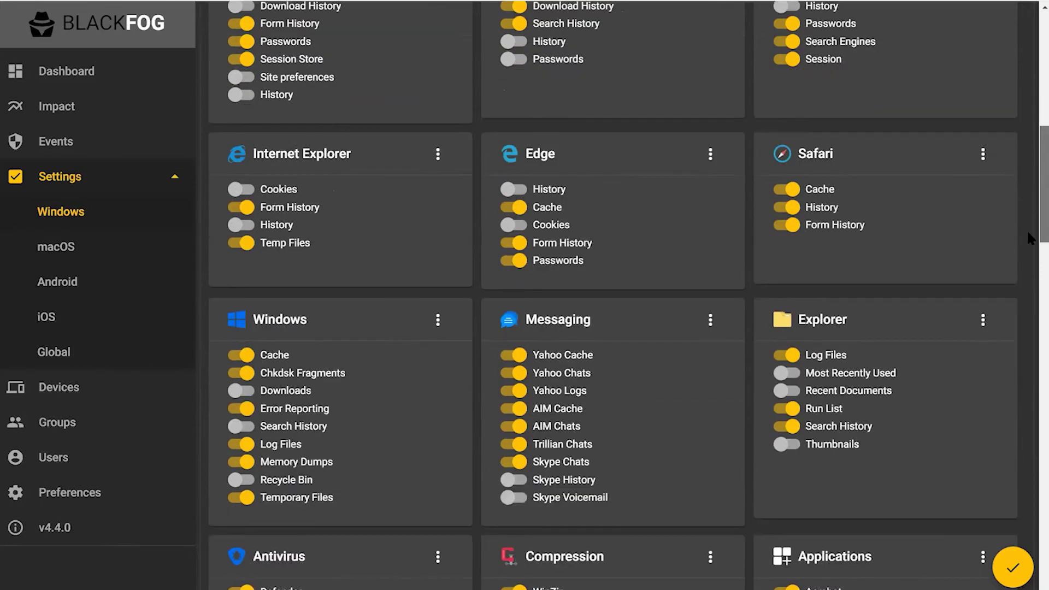
scroll(1028, 238, "down", 3)
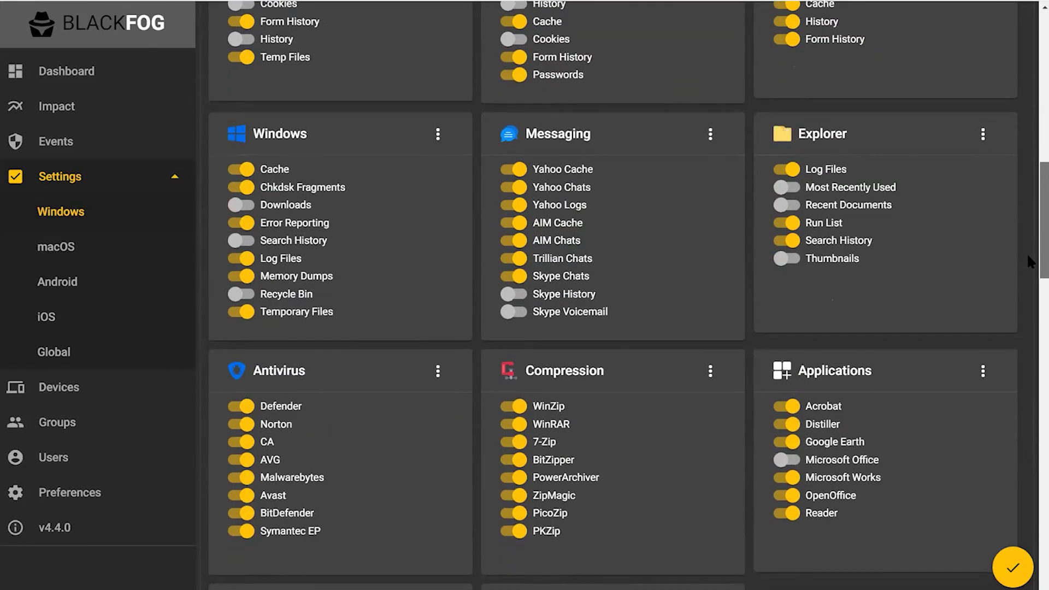
scroll(1030, 261, "down", 1)
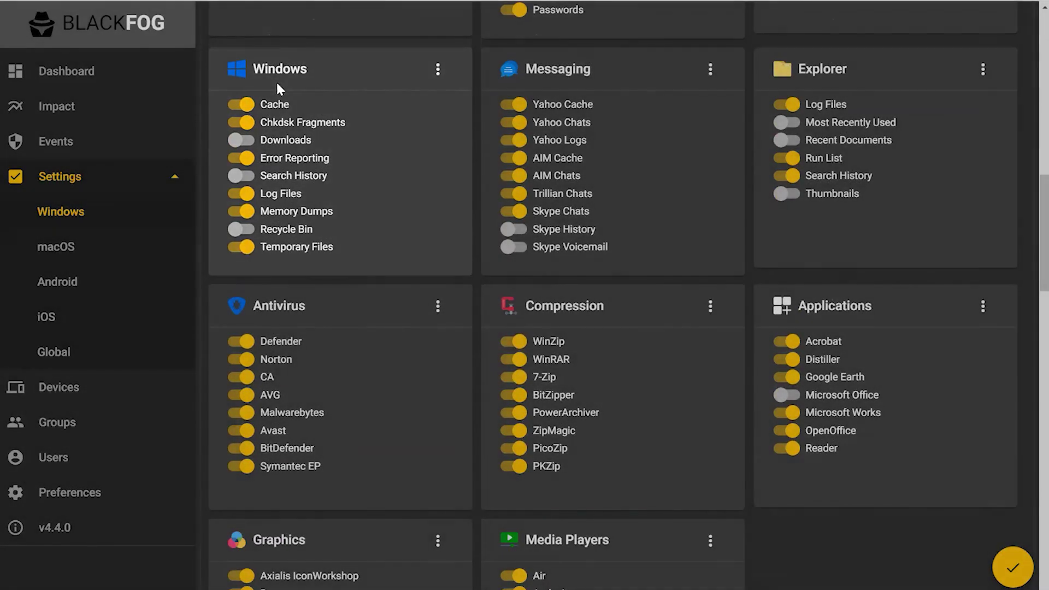
mouse_move(277, 87)
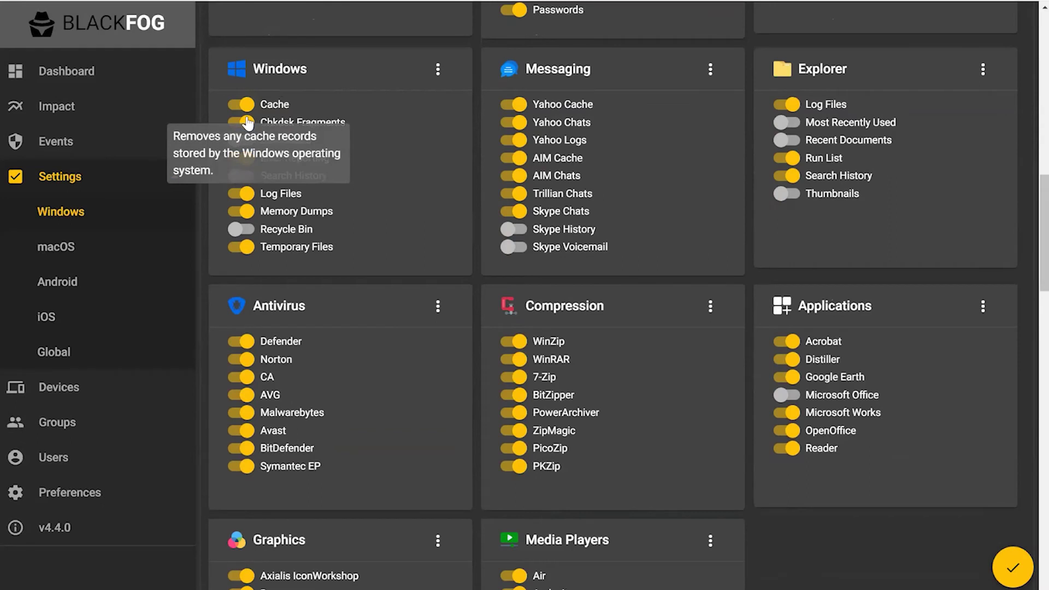
mouse_move(249, 202)
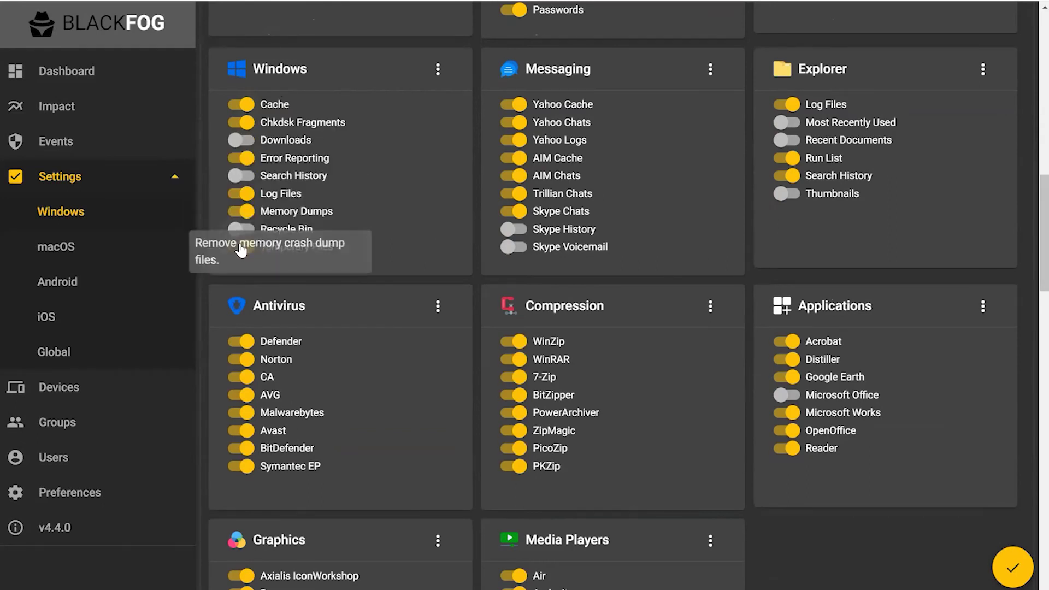
mouse_move(241, 250)
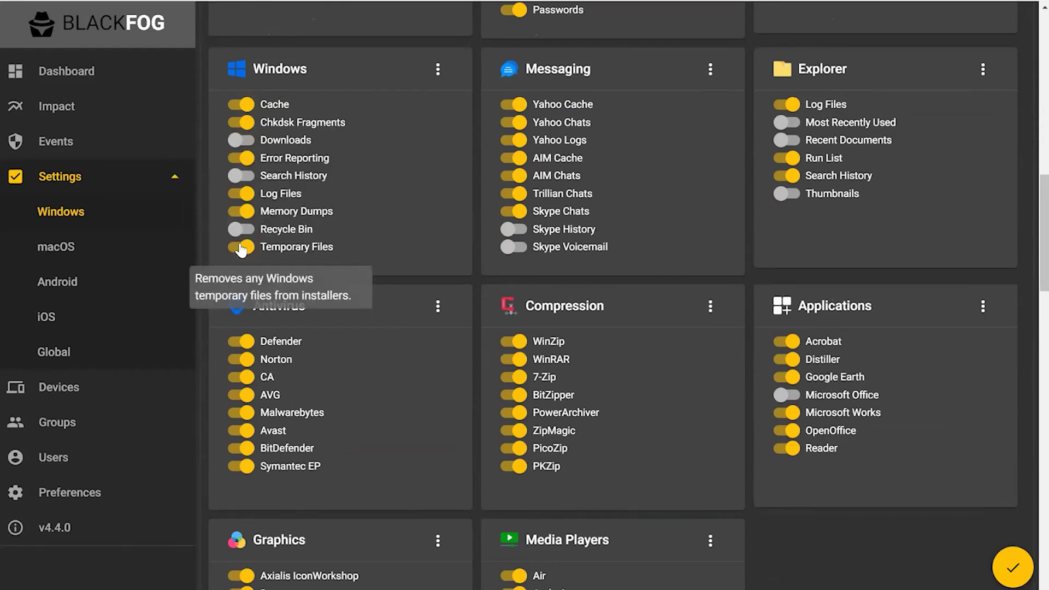
left_click(271, 213)
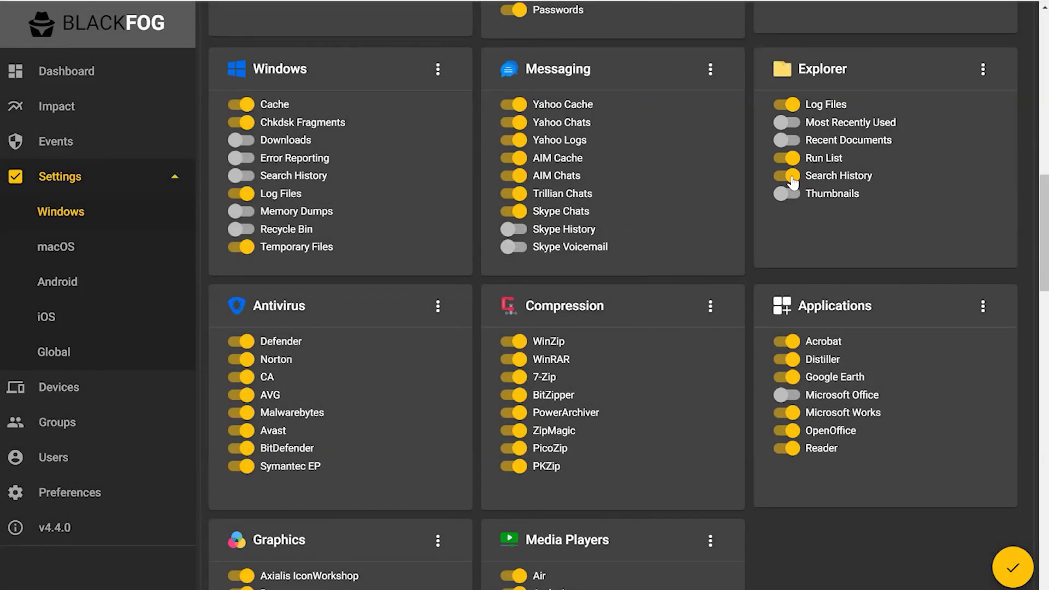
left_click(820, 179)
- Enable blocking of Fake News in the Blocking settings
scroll(848, 208, "down", 7)
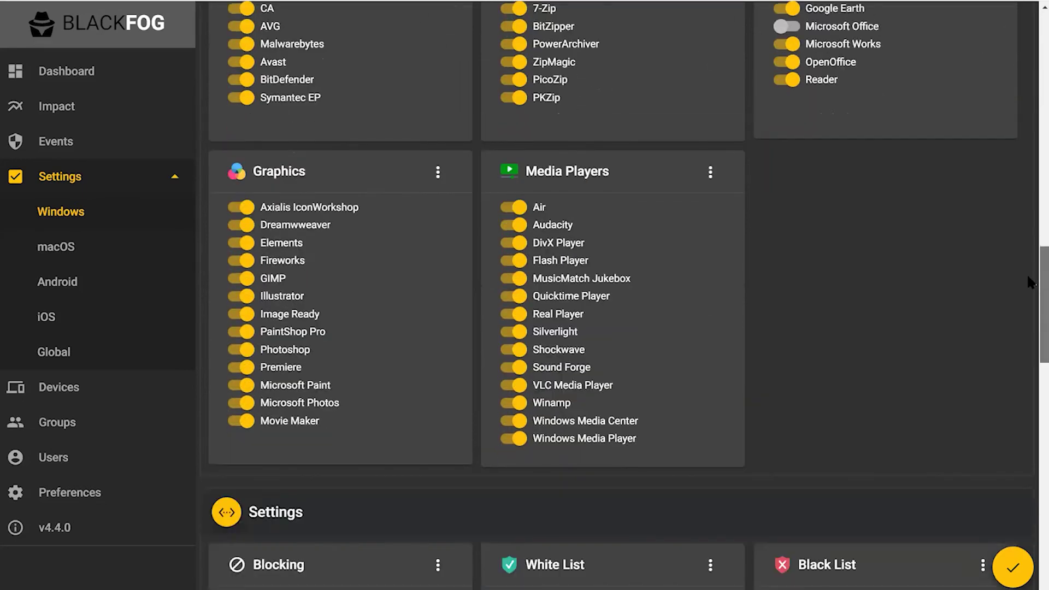
left_click_drag(1028, 277, 1028, 276)
scroll(1030, 265, "up", 3)
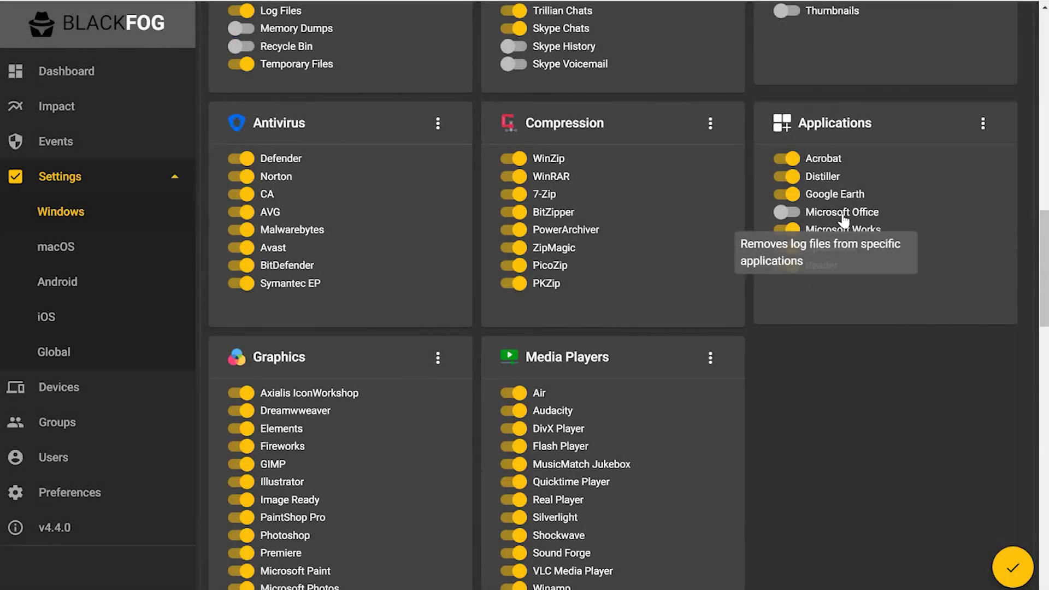
scroll(1030, 273, "down", 5)
scroll(1031, 352, "down", 3)
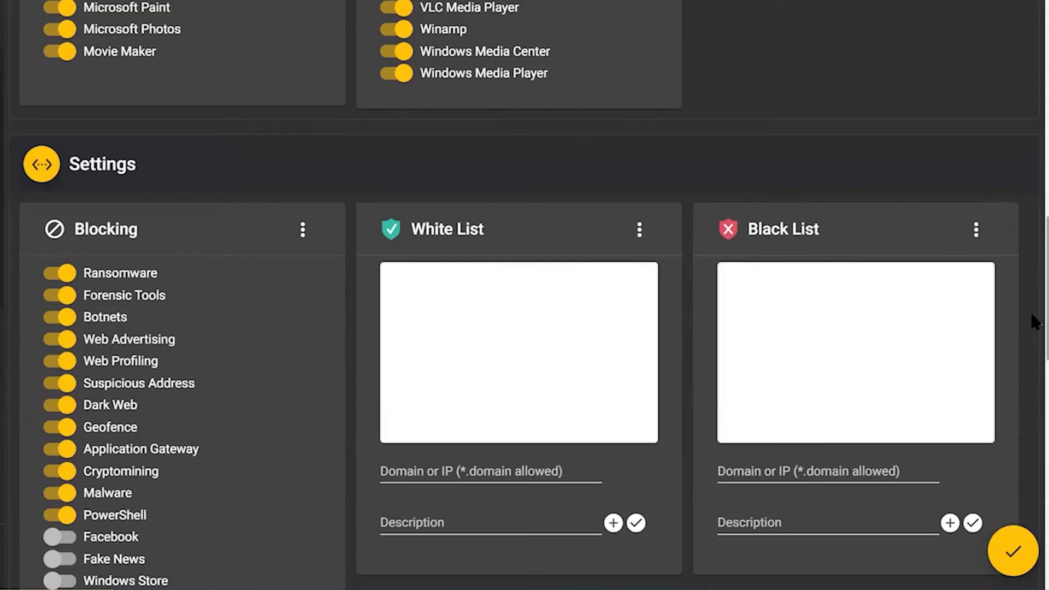
scroll(1024, 382, "down", 3)
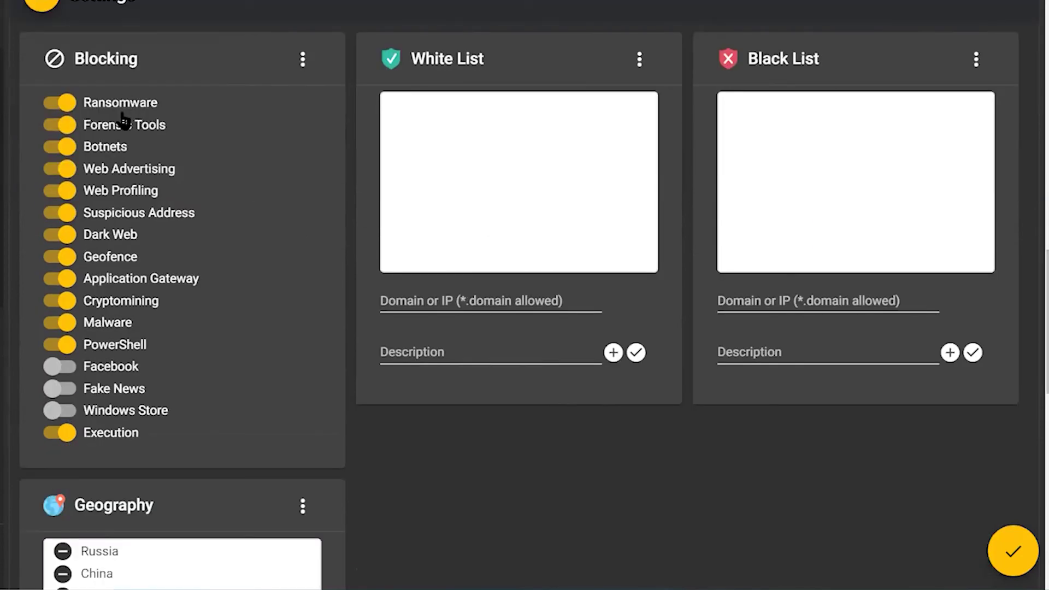
mouse_move(123, 104)
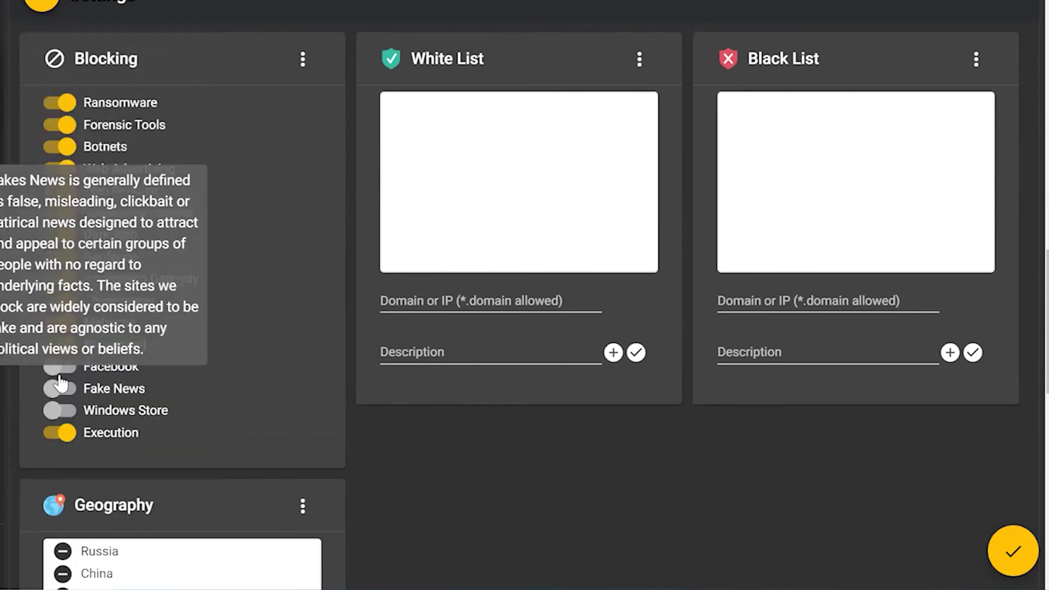
mouse_move(63, 373)
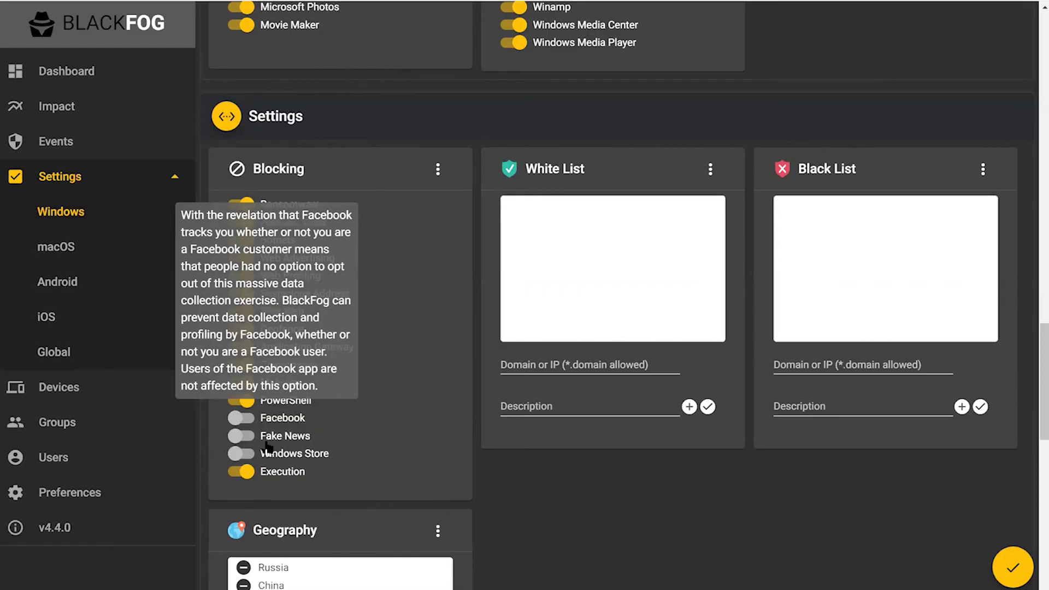
mouse_move(61, 396)
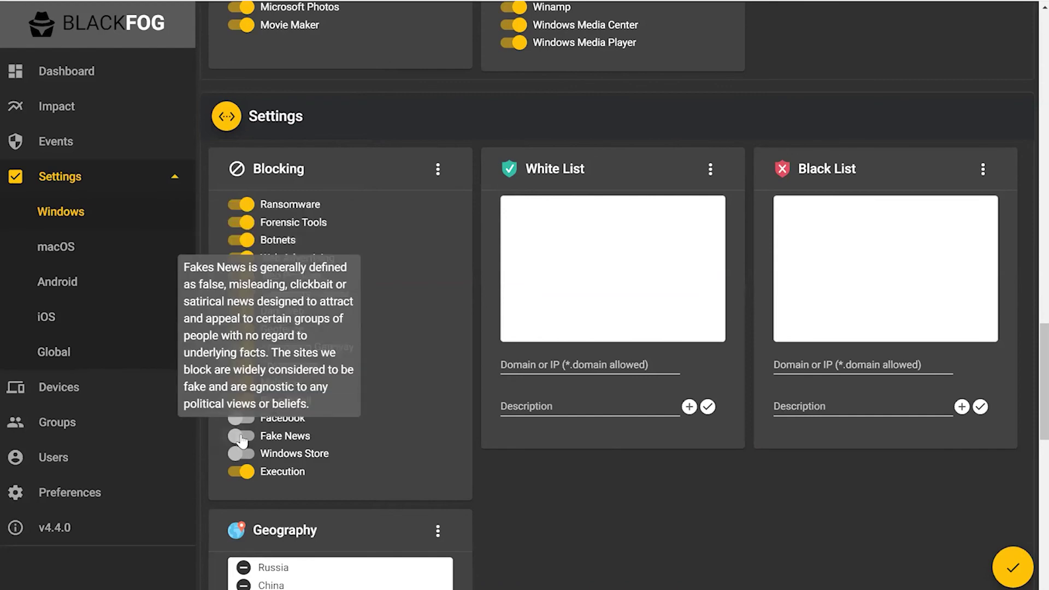
left_click(241, 437)
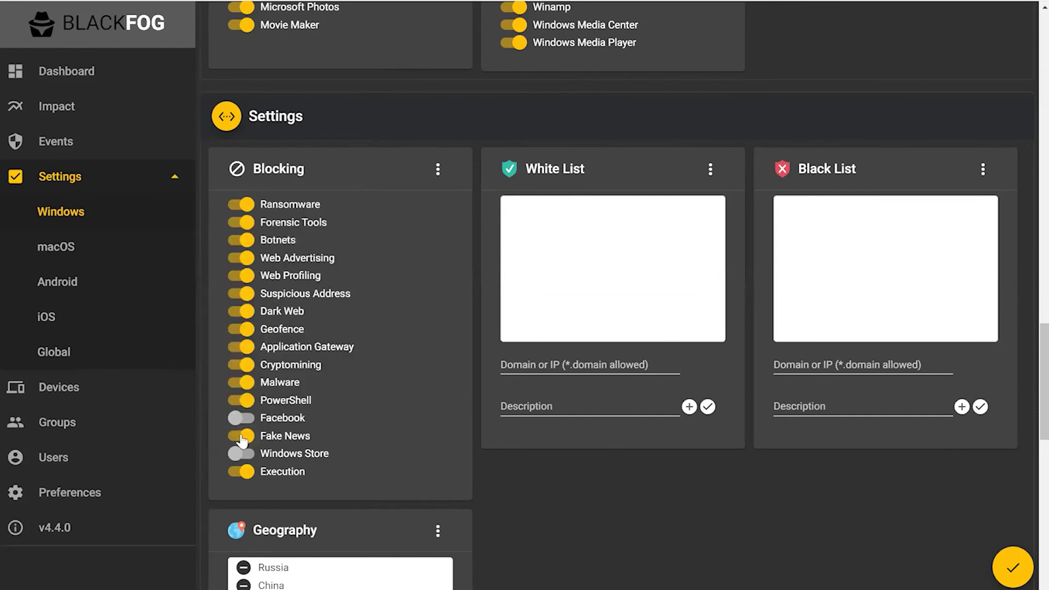